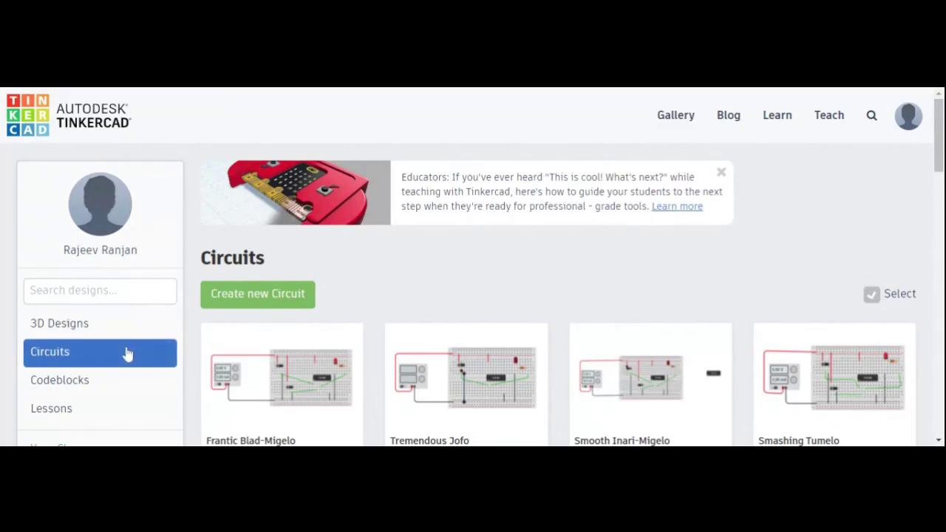
Create a new circuit and place a small breadboard in the middle of the workspace
click(244, 294)
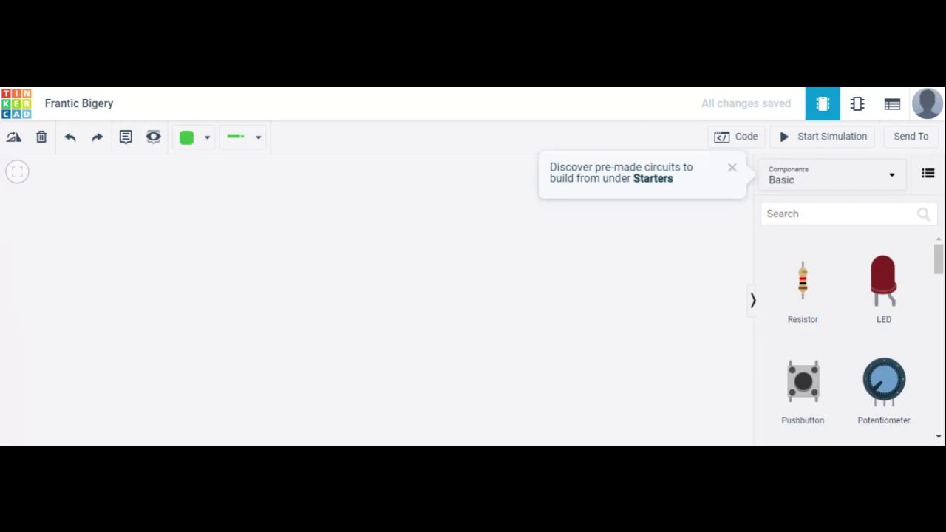
click(835, 213)
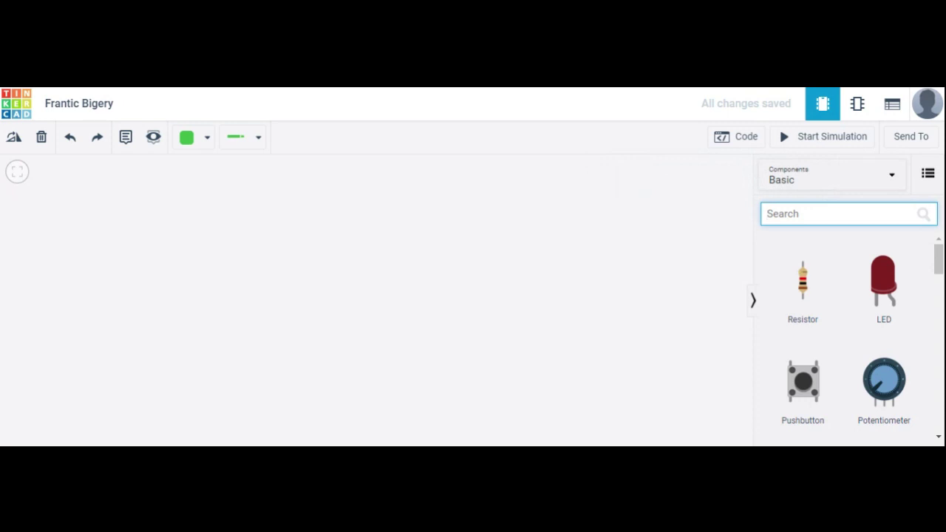
text(bre)
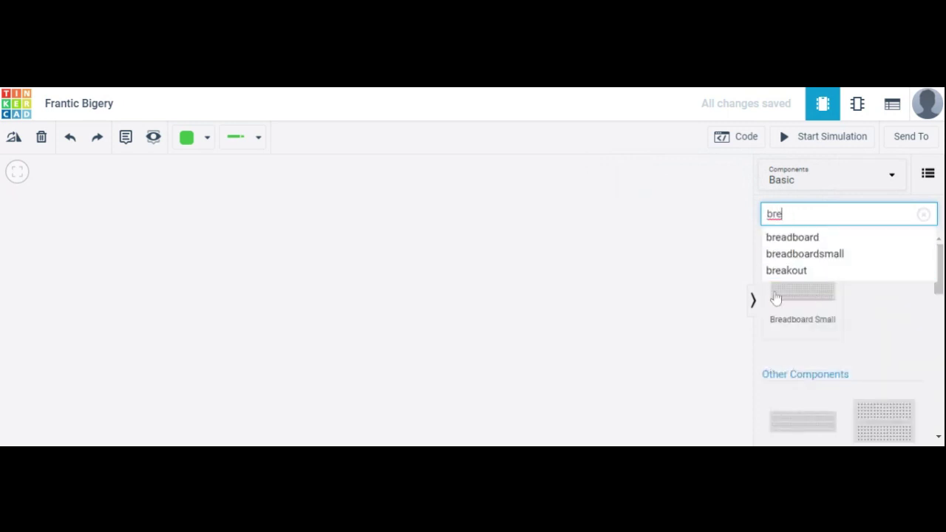
click(769, 242)
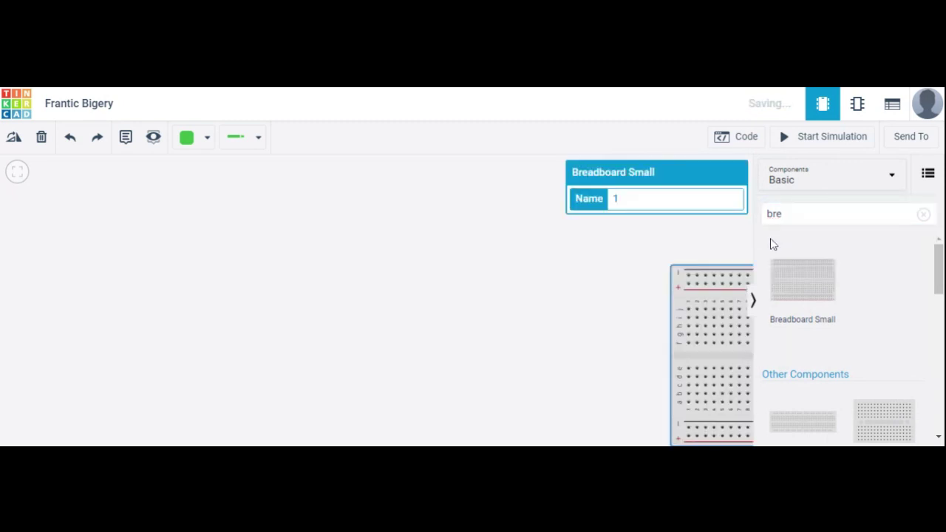
drag(712, 362, 294, 322)
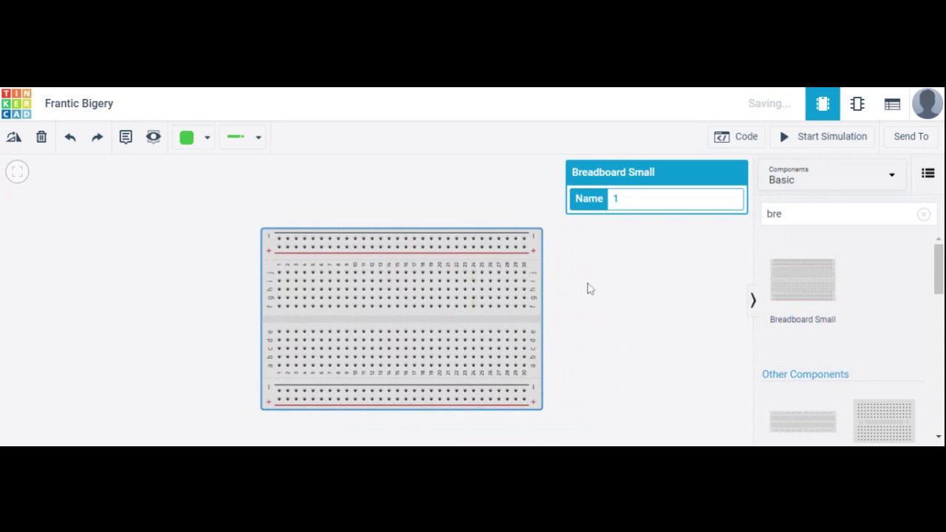
Find the Power Supply component and place it to the left of the breadboard
click(924, 215)
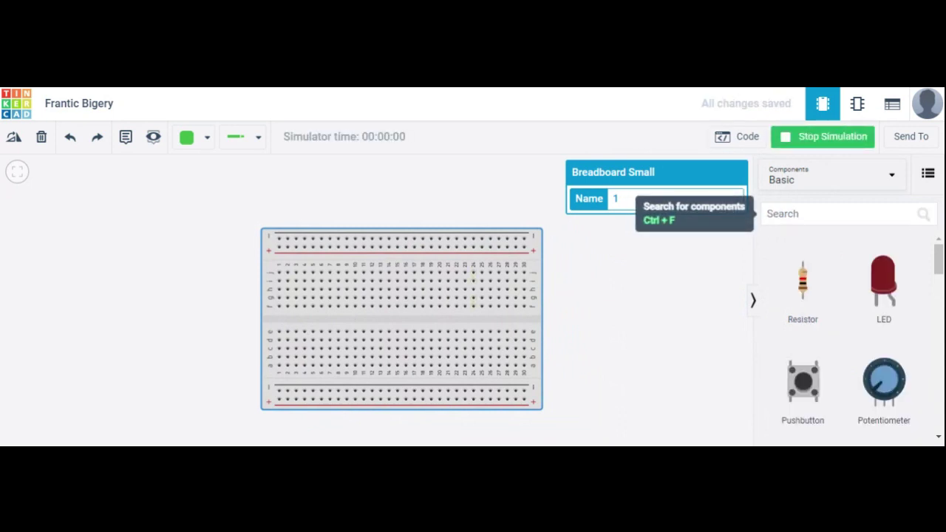
key(ctrl+f)
text(s)
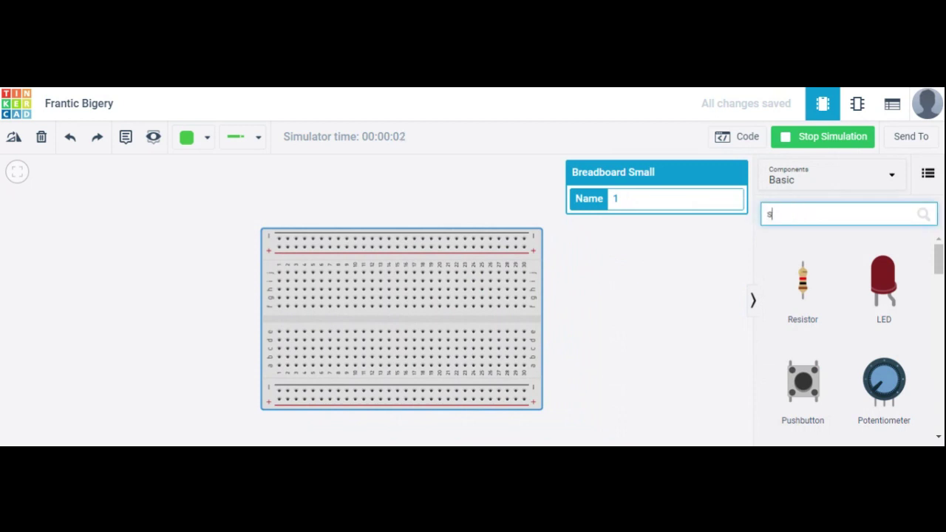
text(upp)
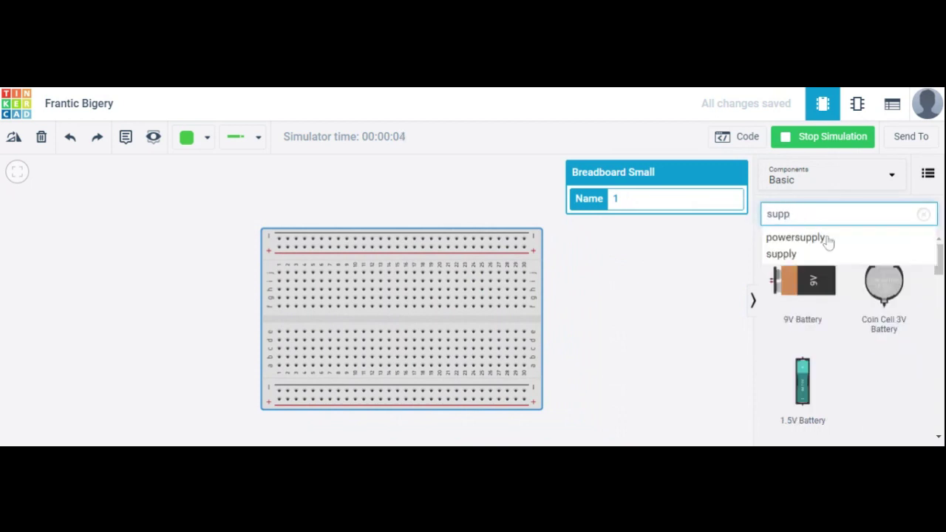
click(822, 254)
scroll(916, 319, down, 5)
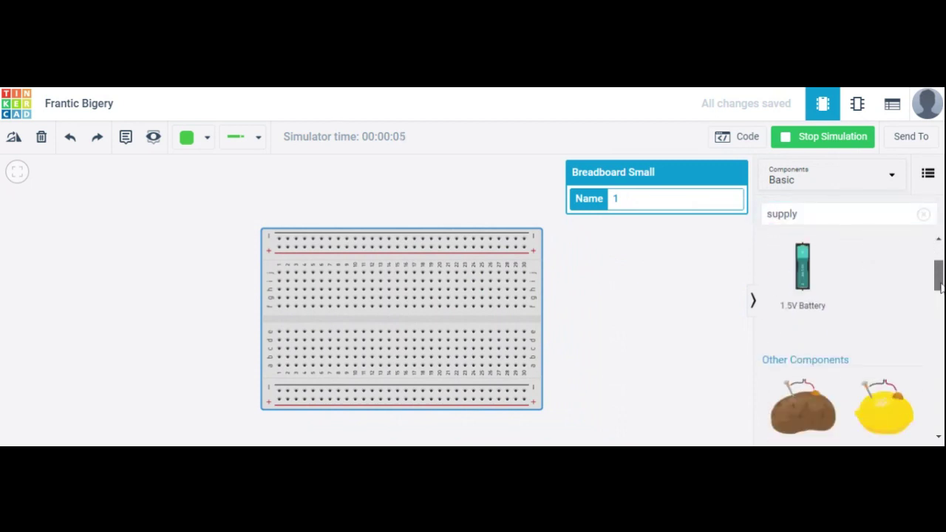
drag(810, 353, 178, 349)
click(641, 295)
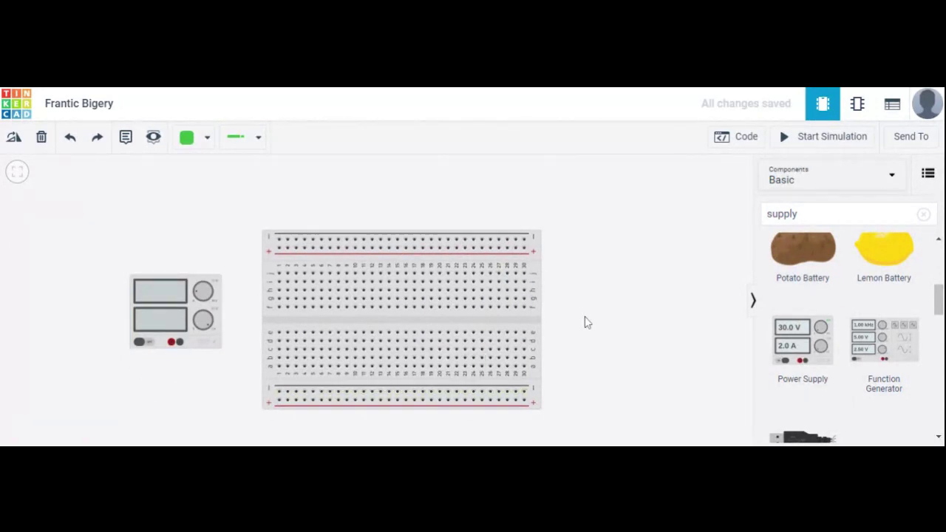
Wire the power supply's negative terminal to the first hole of the breadboard's lower negative rail
click(180, 345)
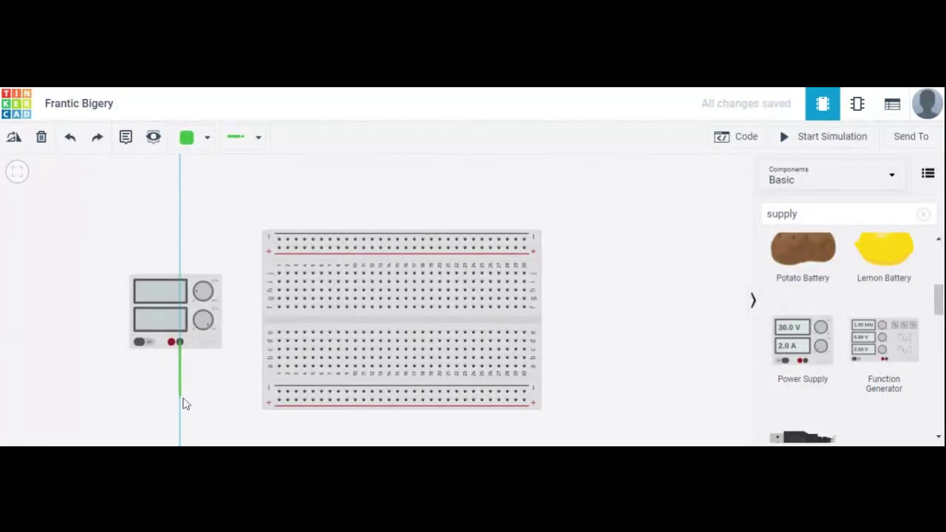
click(181, 395)
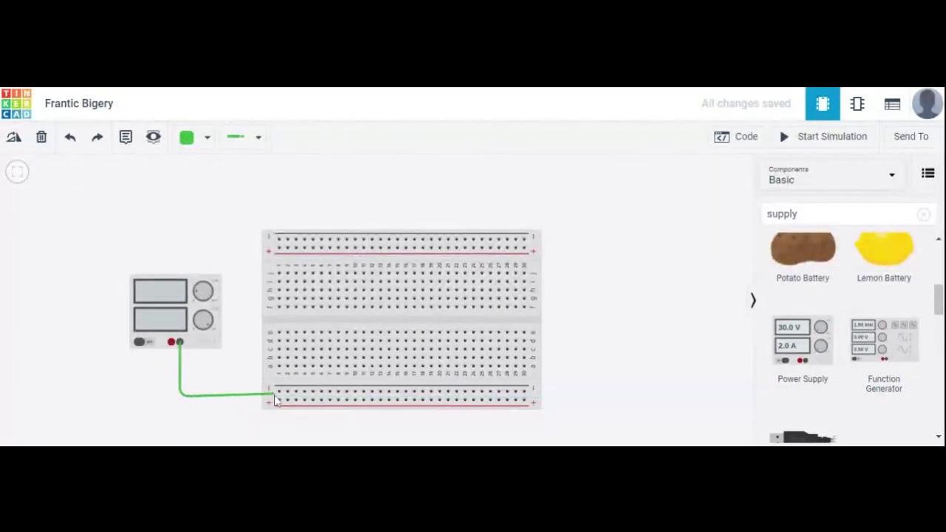
click(278, 391)
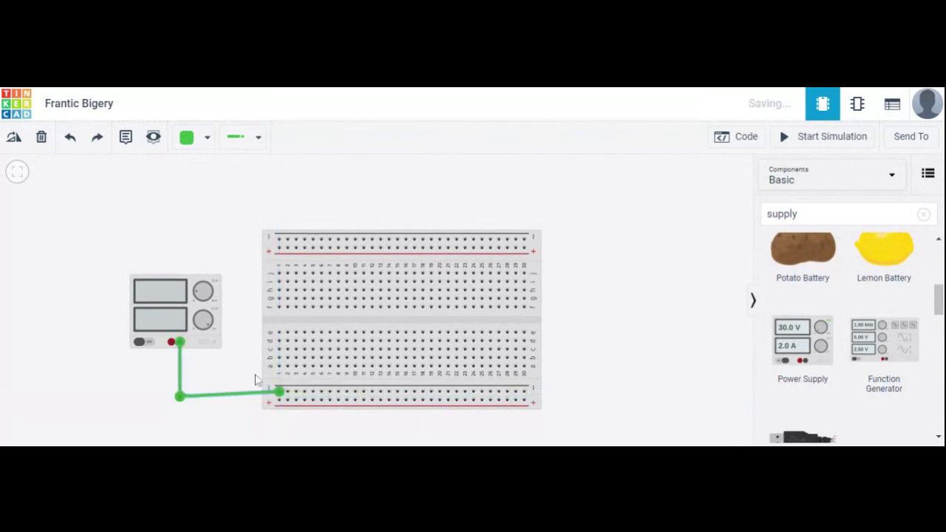
Wire the power supply's positive terminal around its left side to the first hole of the upper positive rail, with the last segment level
click(173, 342)
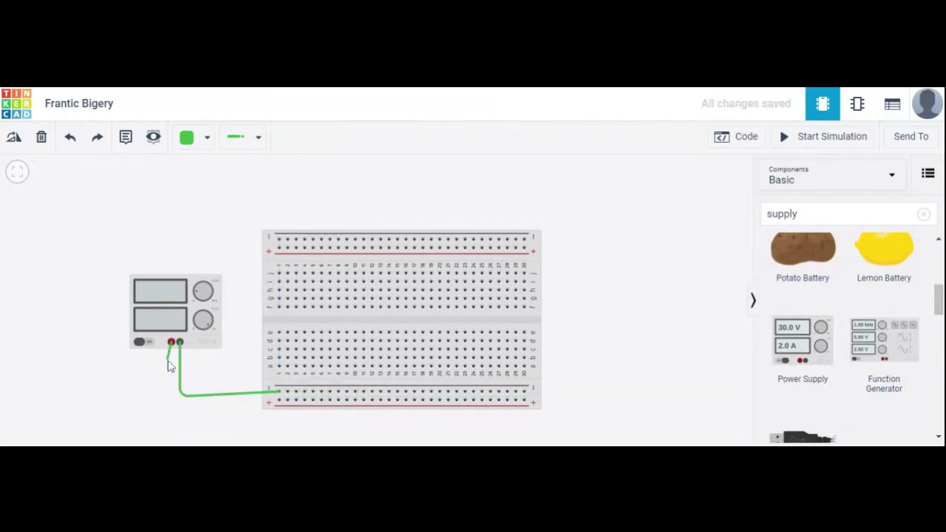
click(174, 364)
click(111, 364)
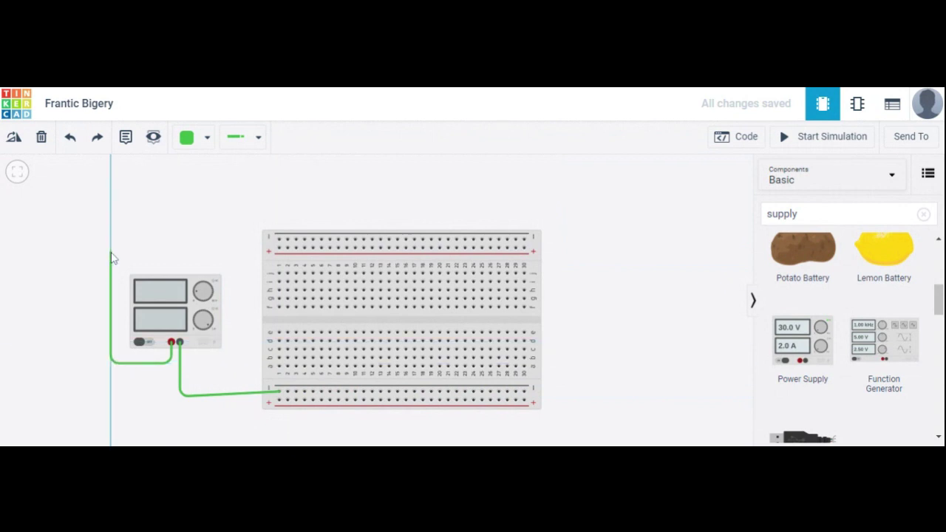
click(111, 245)
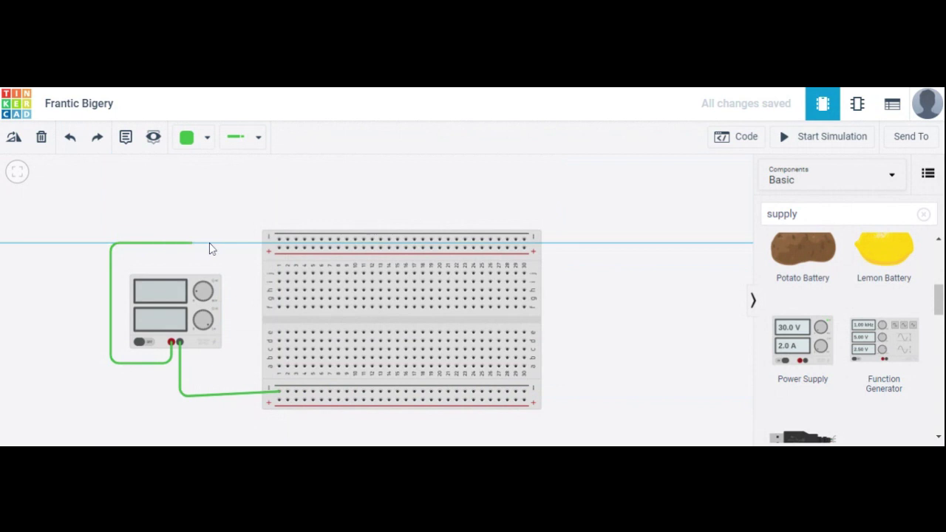
click(279, 248)
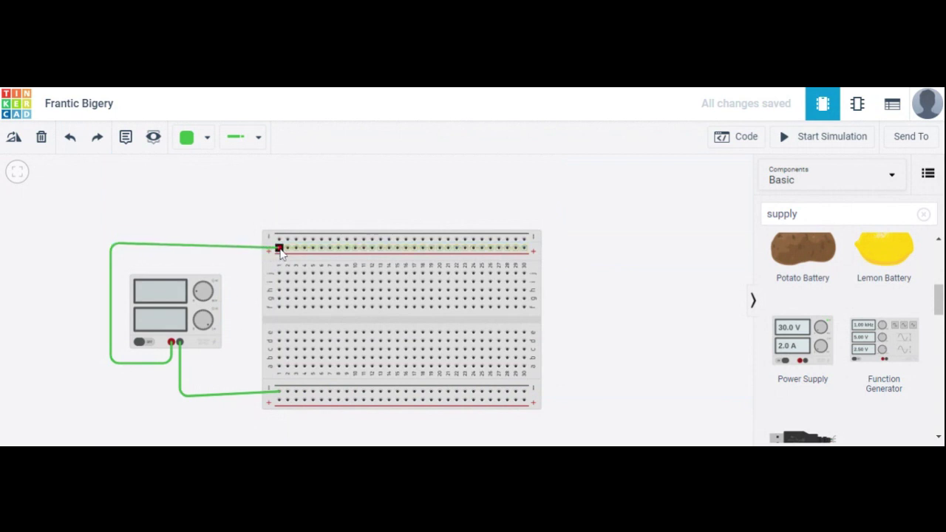
click(278, 248)
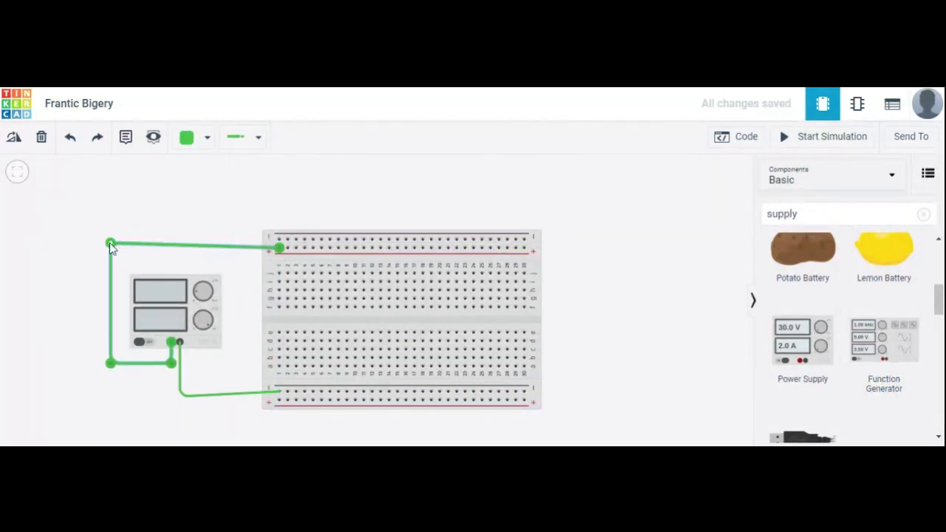
drag(110, 244, 110, 248)
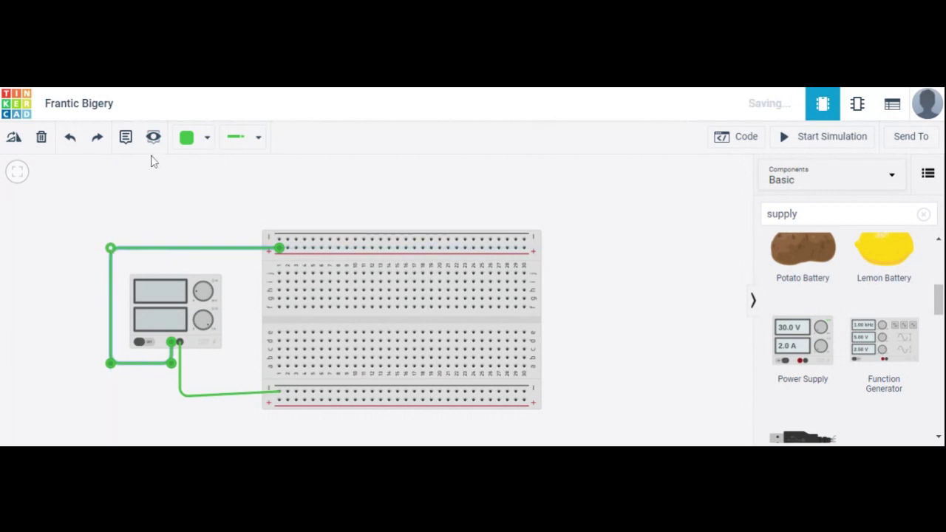
Colour the positive supply wire red, then level the negative supply wire and colour it black
click(205, 140)
click(214, 204)
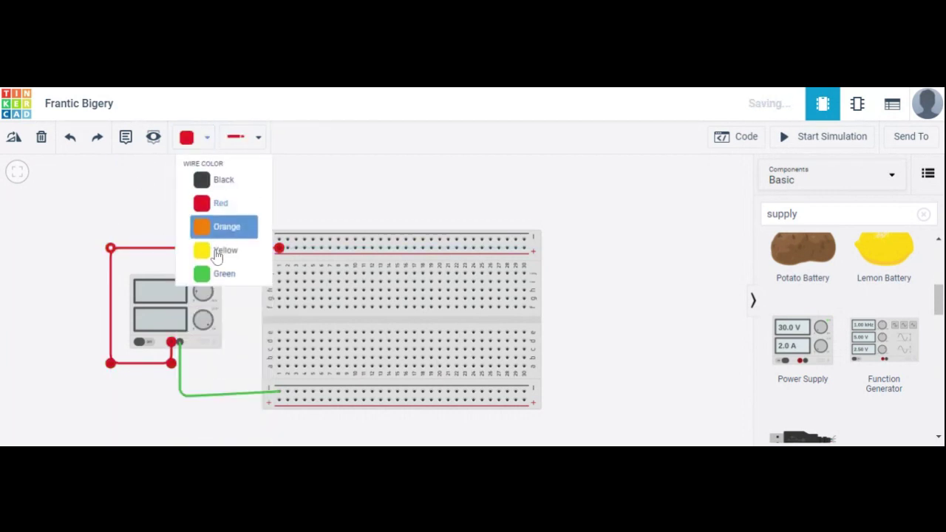
click(185, 398)
drag(185, 397, 184, 394)
click(203, 140)
click(204, 184)
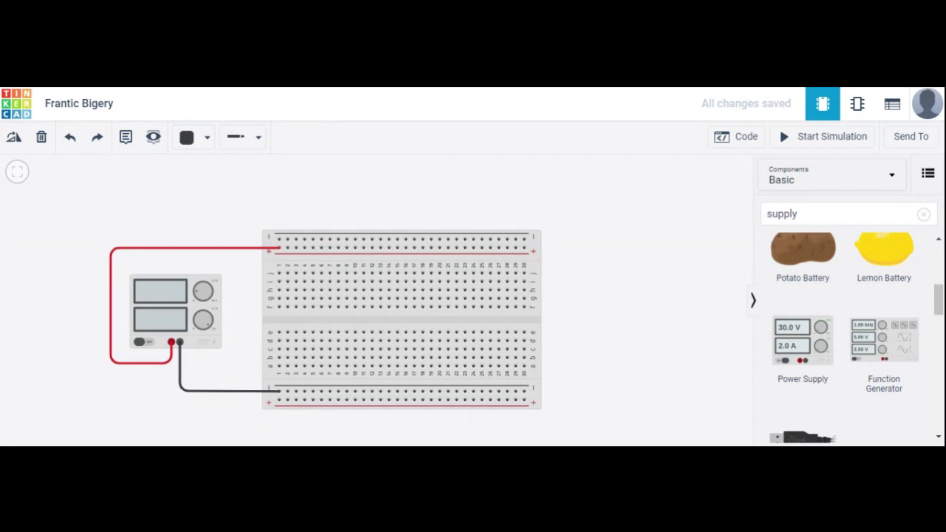
Find the 7432 Quad OR gate and place it across the breadboard's centre gap at columns 16 to 22
click(924, 214)
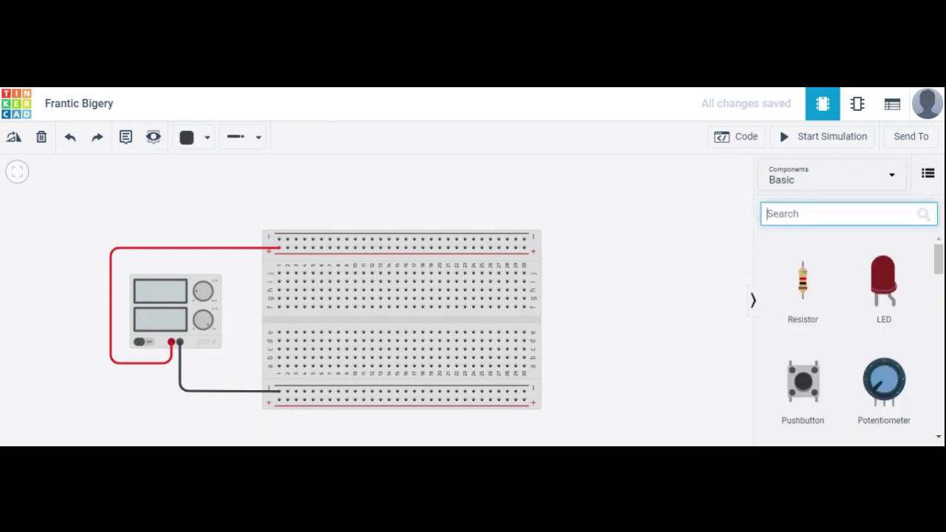
text(7432)
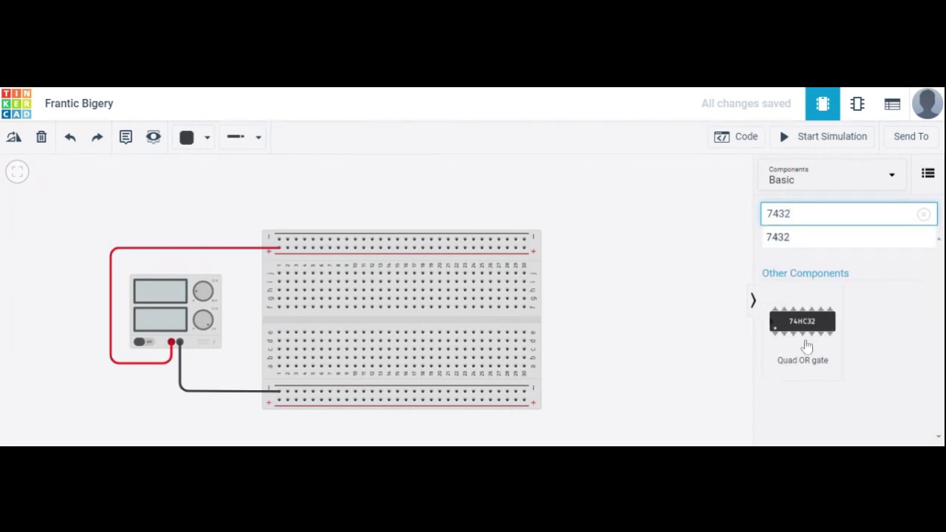
drag(784, 323, 433, 324)
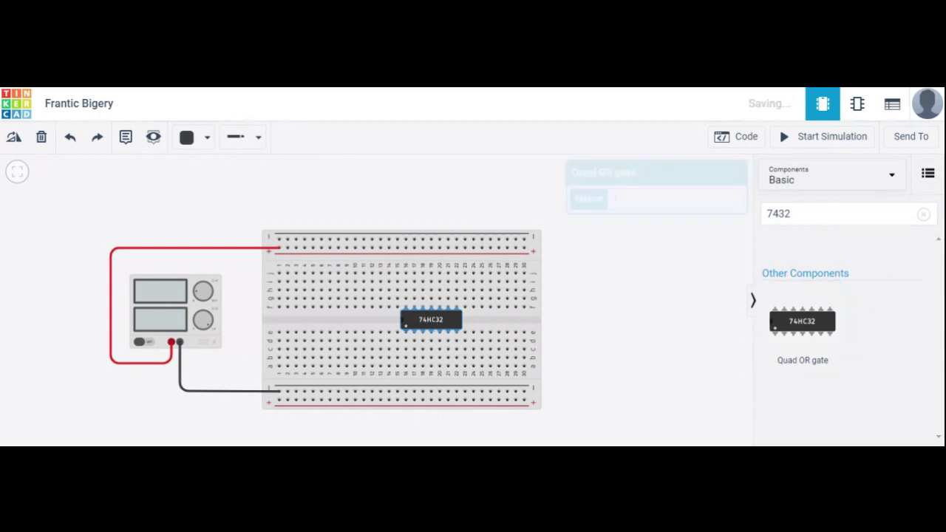
Place an LED at columns 25 and 26 and a horizontal resistor in row h between columns 26 and 30
click(923, 215)
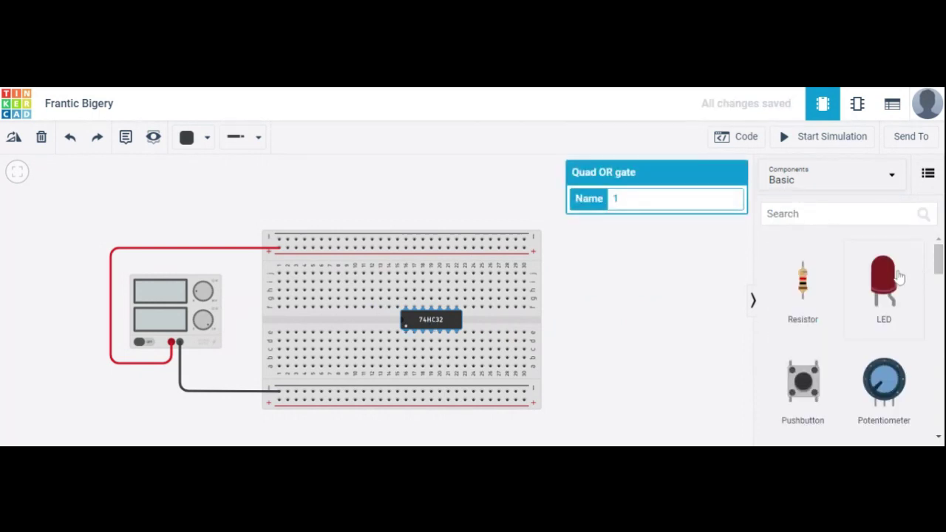
drag(886, 283, 487, 287)
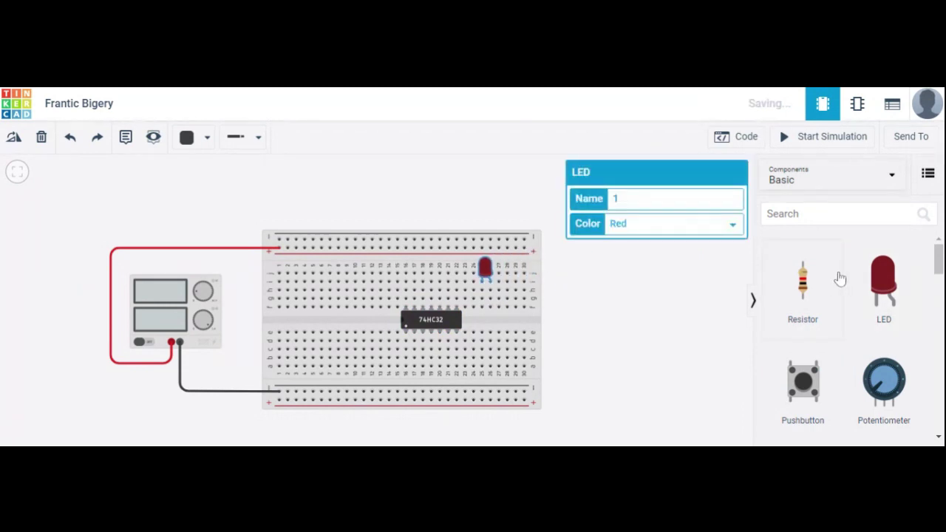
drag(805, 287, 654, 280)
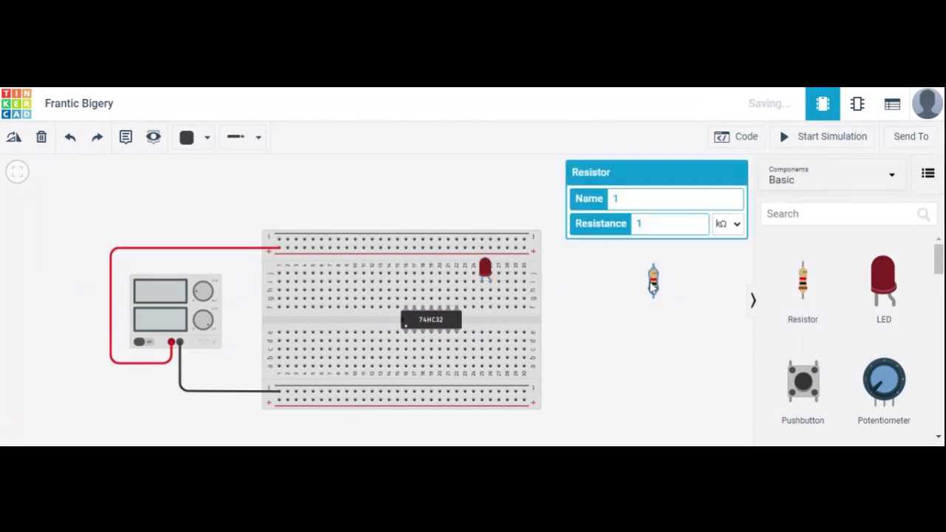
click(13, 137)
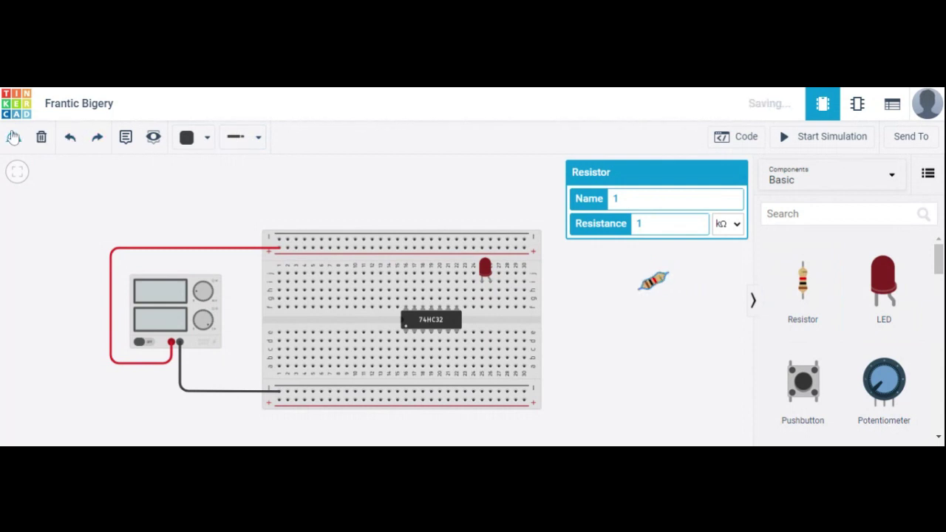
drag(660, 284, 522, 295)
click(646, 296)
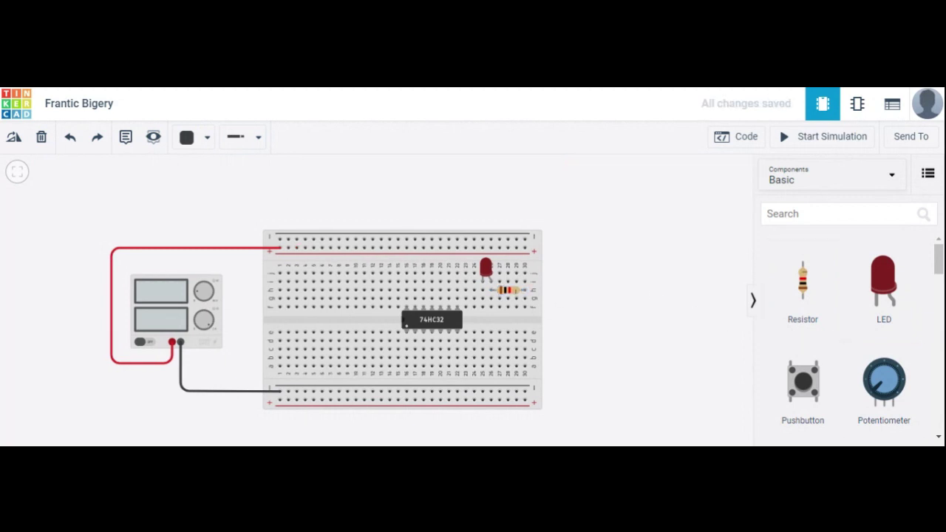
Place two slideswitches on the breadboard, one in the upper half at columns 3 to 5 and one in the lower half at columns 8 to 10
scroll(843, 333, down, 2)
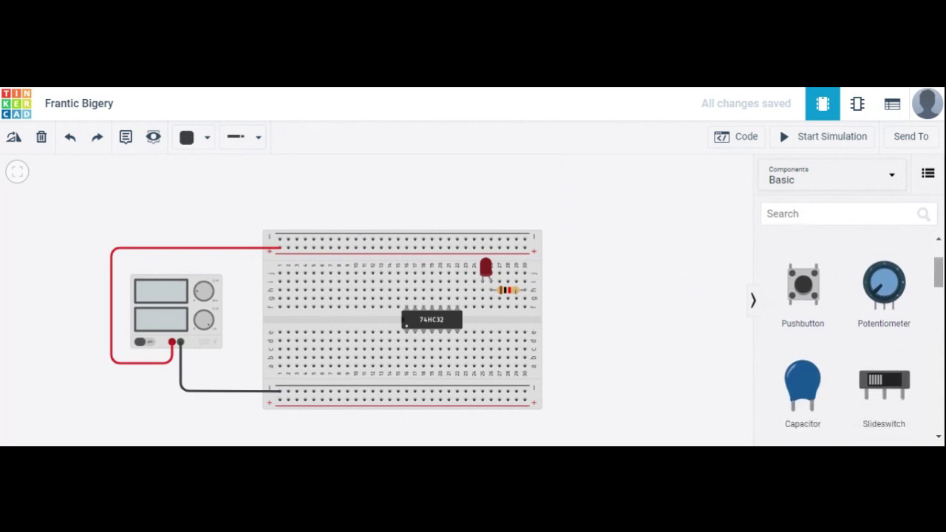
drag(884, 384, 308, 294)
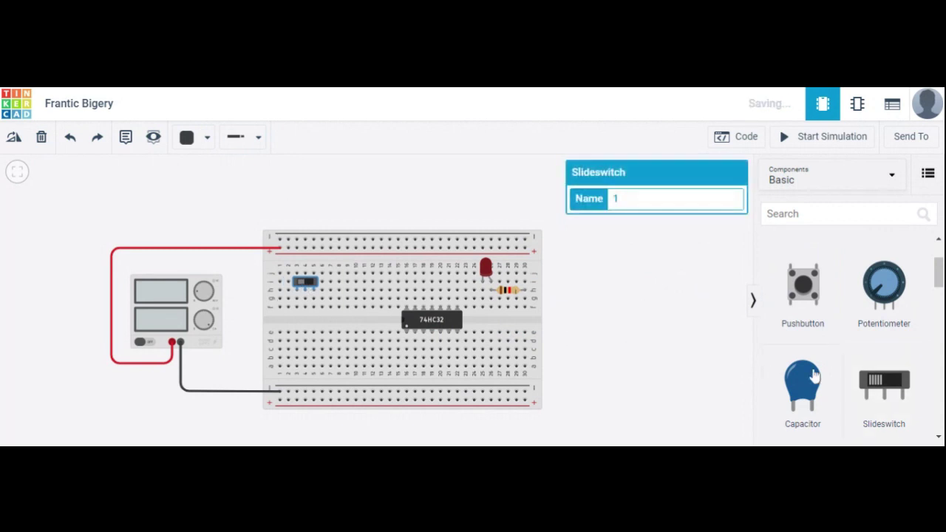
drag(894, 392, 351, 355)
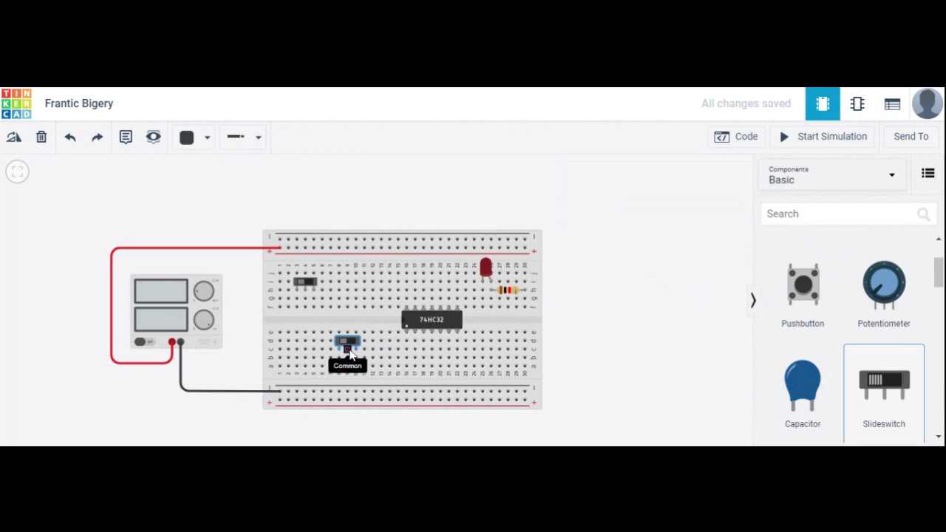
drag(351, 355, 350, 358)
click(675, 364)
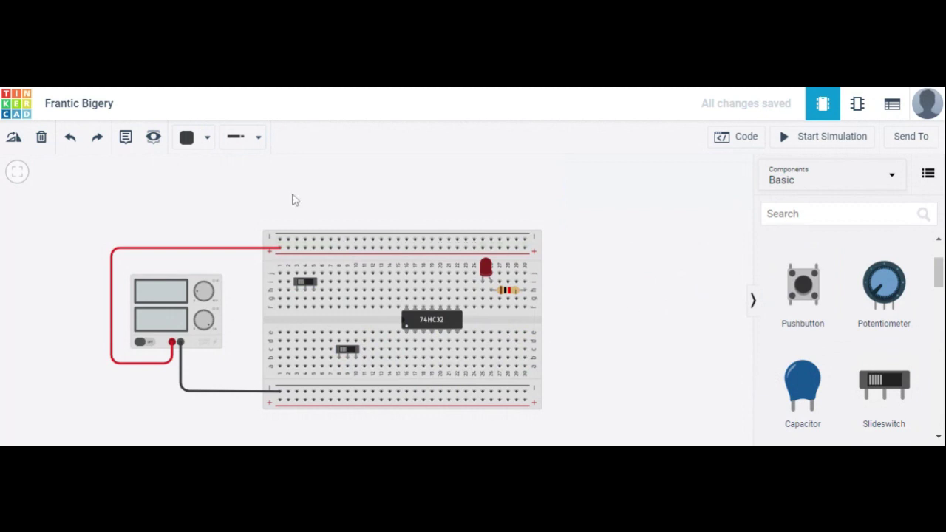
Wire the OR gate chip's ground pin from column 22, row a, to the lower negative rail
click(457, 367)
click(457, 392)
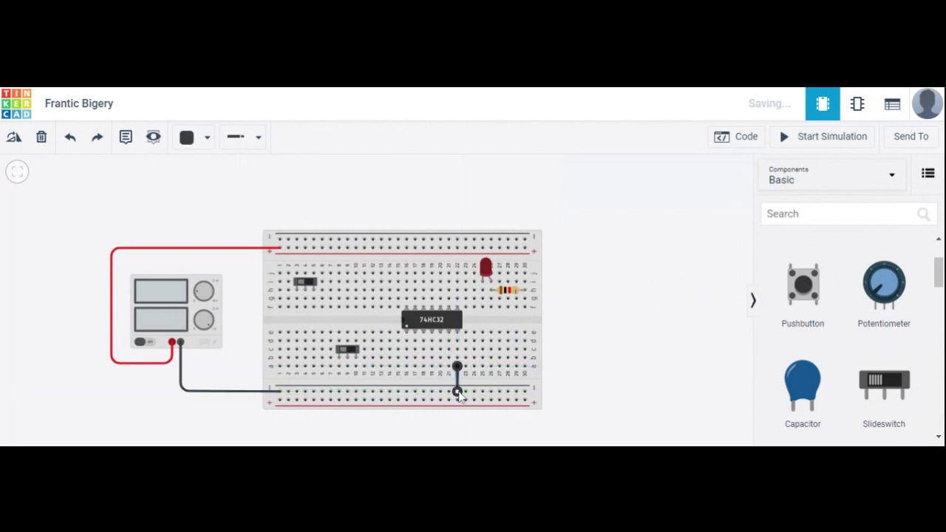
click(482, 280)
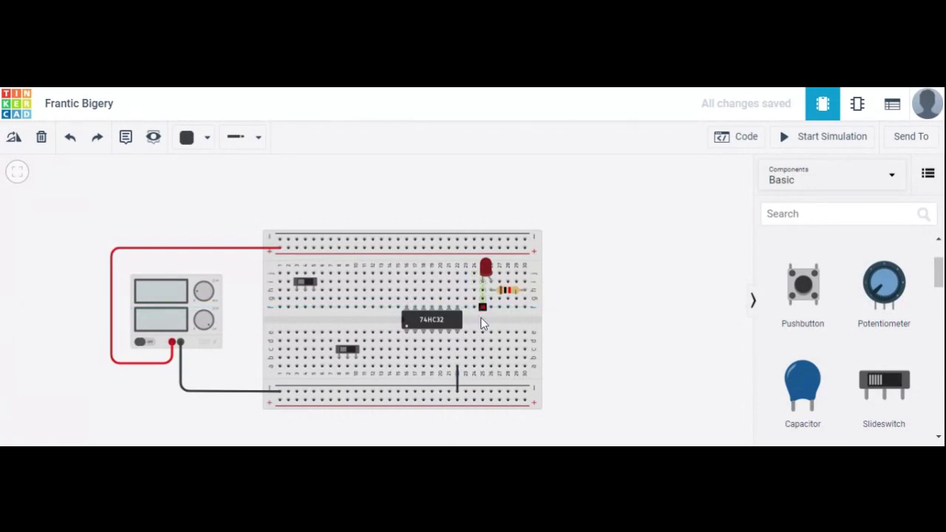
Ground the LED from column 25, row f, and the slideswitches from column 10, row a, and column 5, row f, to the lower negative rail
click(482, 391)
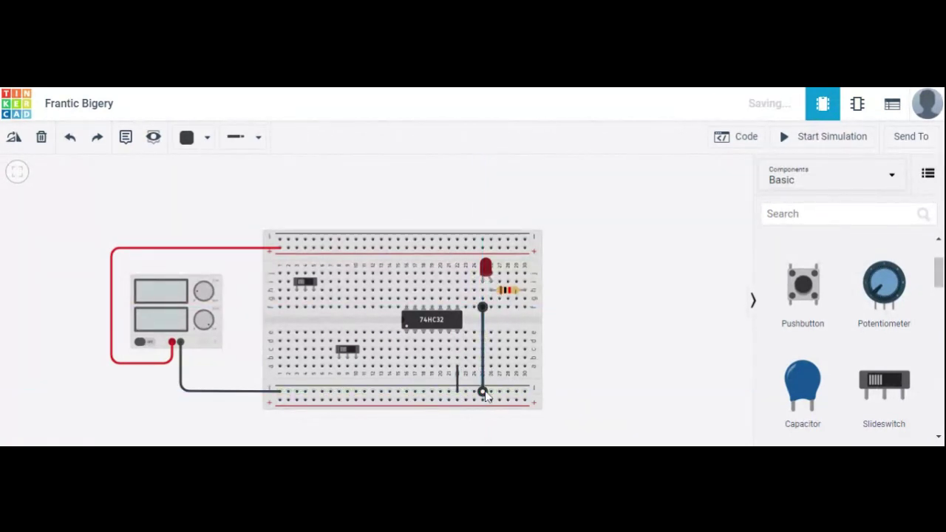
click(636, 339)
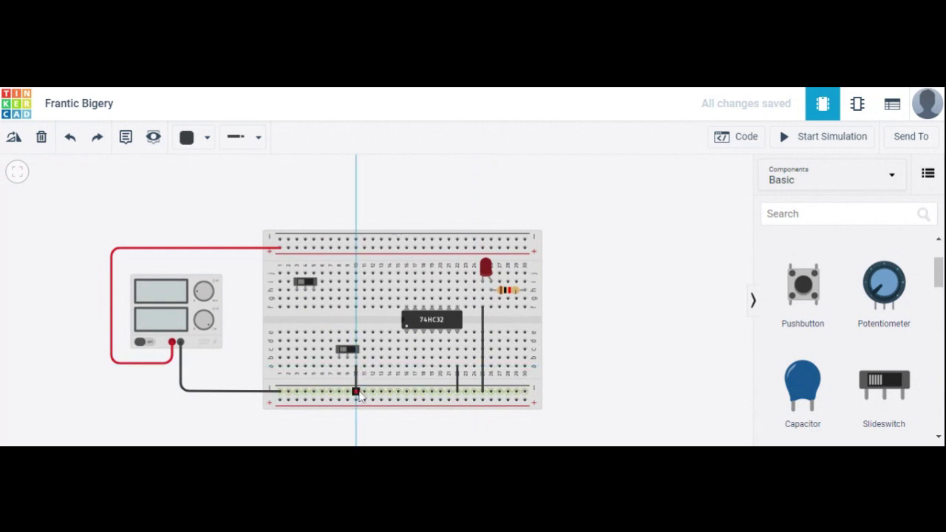
click(356, 392)
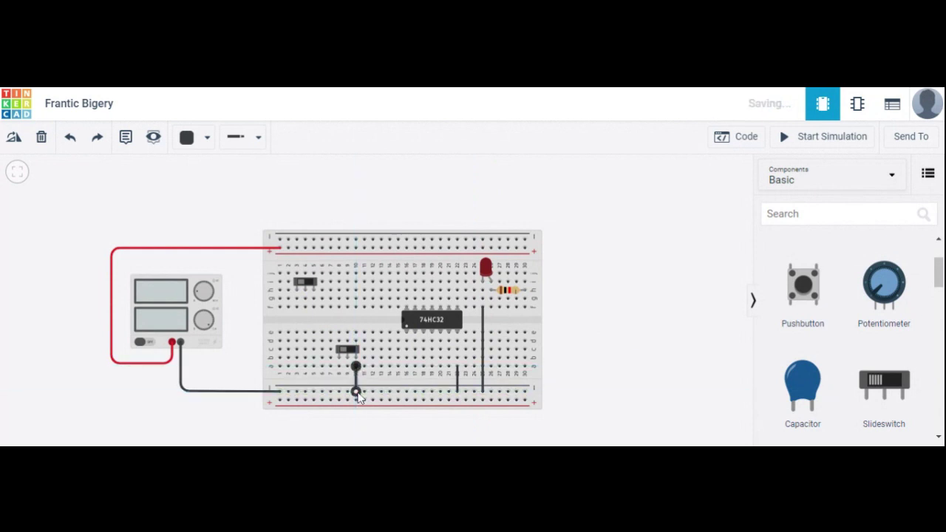
click(314, 301)
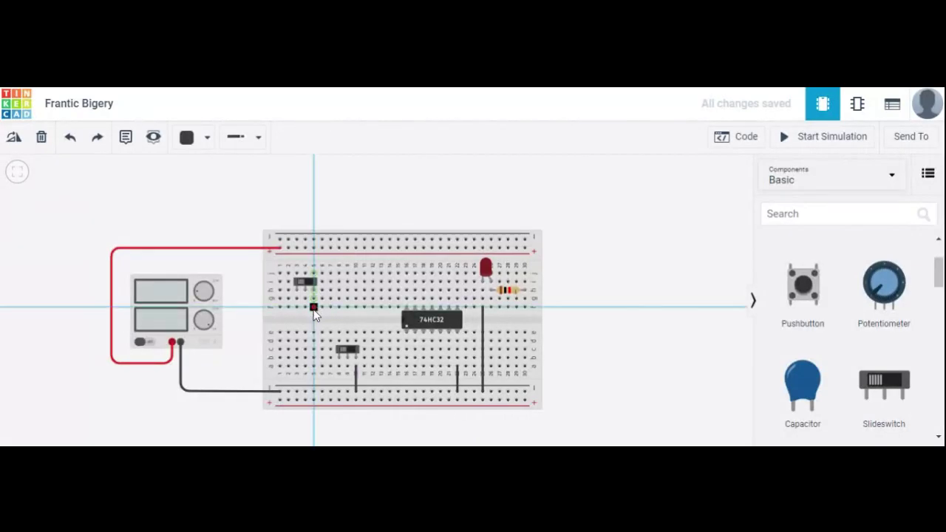
click(315, 394)
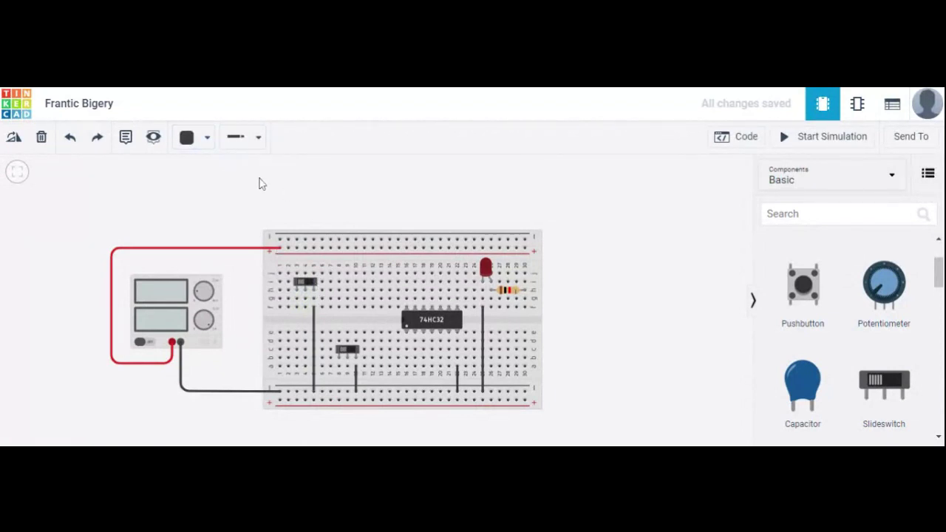
Set the wire color to Red and wire the upper positive rail to the OR gate chip's power pin at column 16, row j
click(199, 137)
click(204, 208)
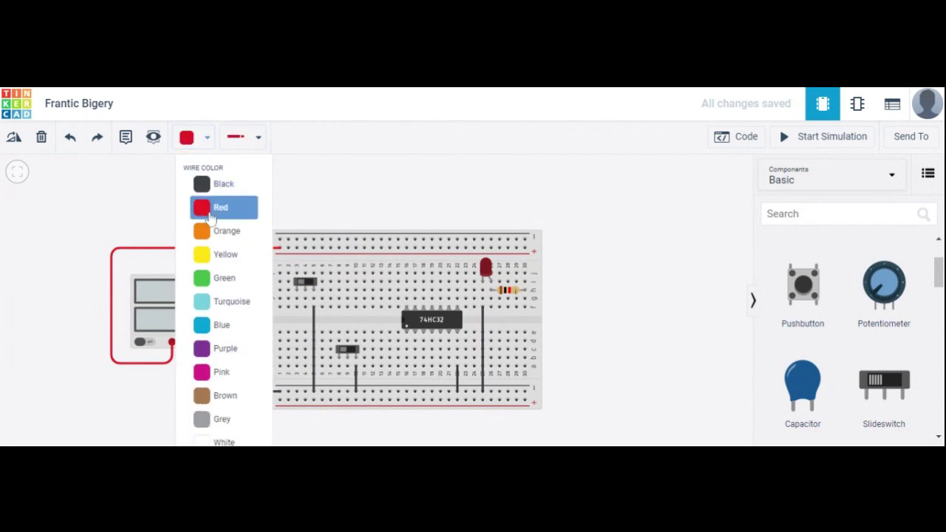
click(406, 248)
click(407, 273)
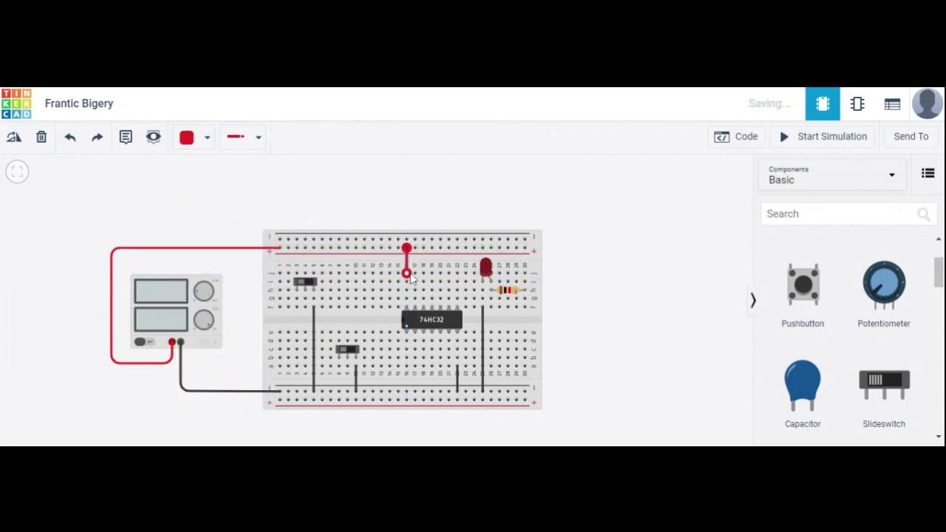
Wire the upper positive rail to the two slideswitches at column 3, row j, and column 8, row e
click(297, 249)
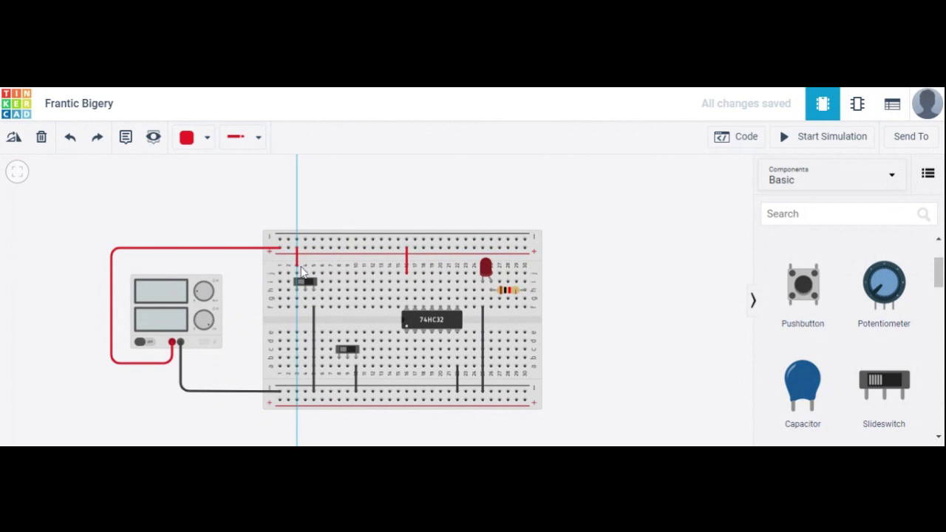
click(298, 274)
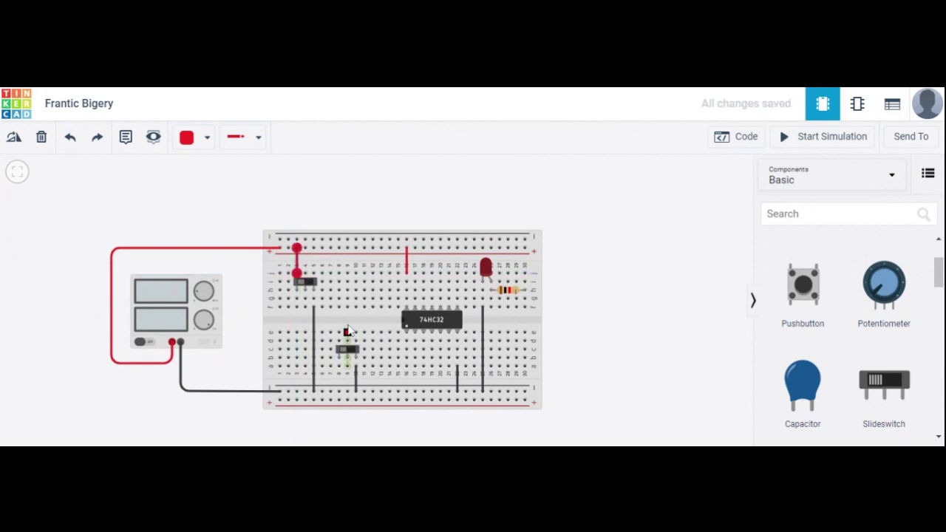
click(339, 249)
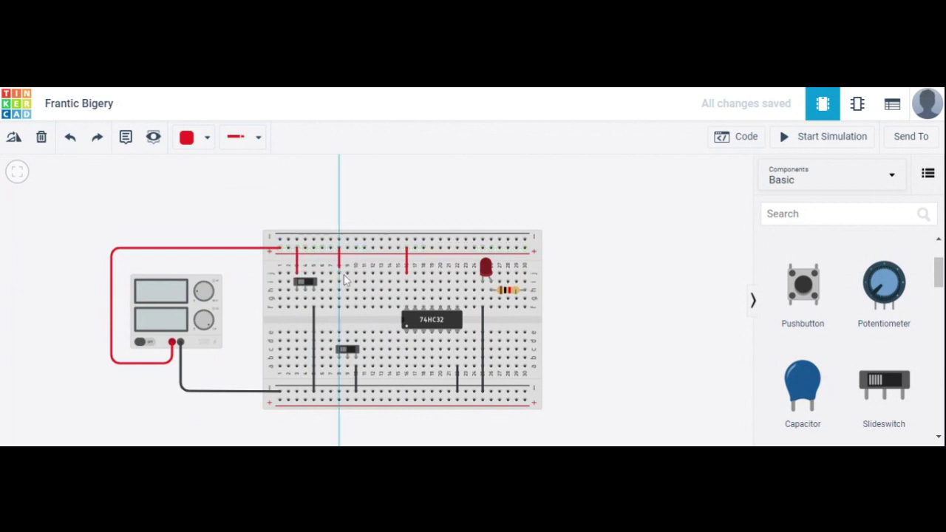
click(340, 332)
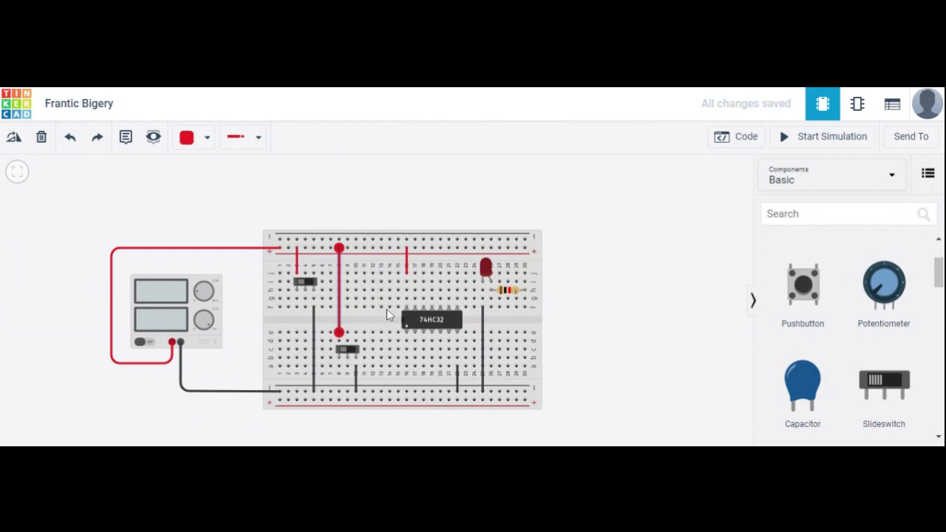
Connect the slideswitch centre pins to the chip in green: column 4, row g, to column 16, row d; column 9, row a, to column 17, row c
click(306, 300)
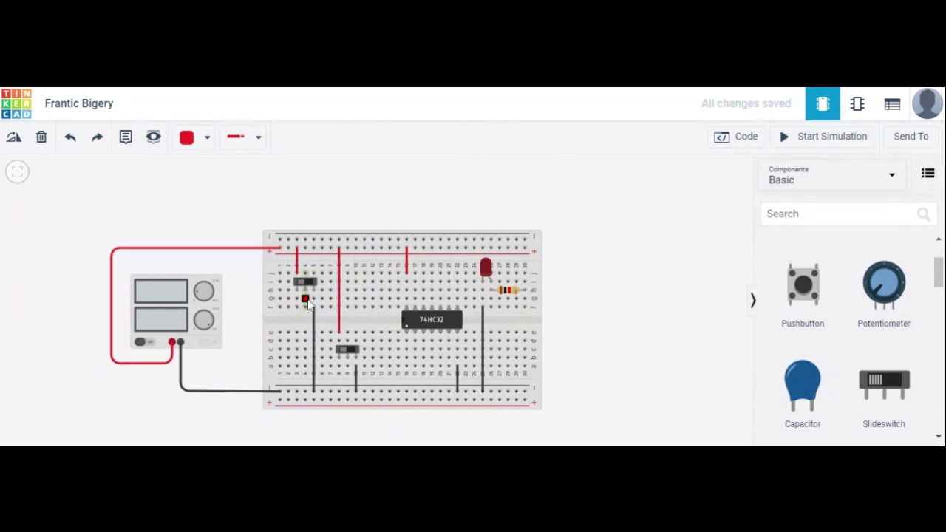
click(404, 342)
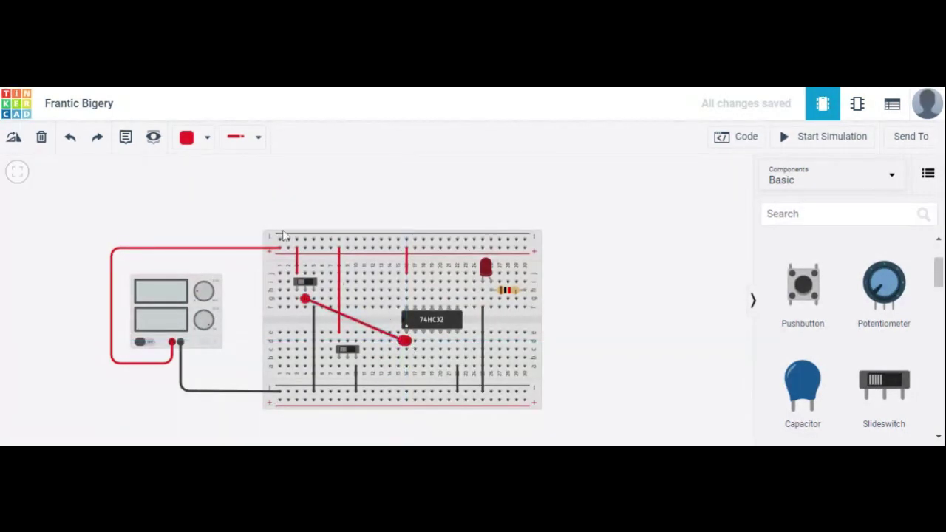
click(208, 139)
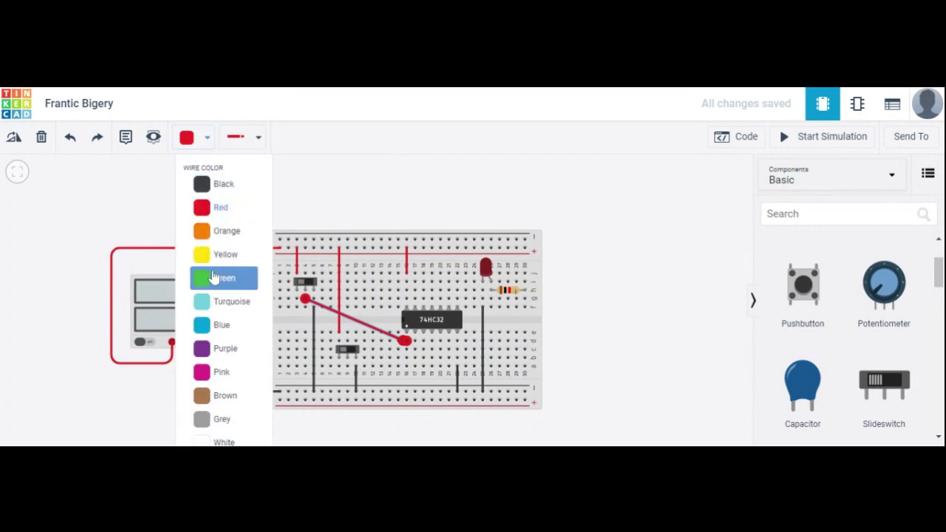
click(215, 278)
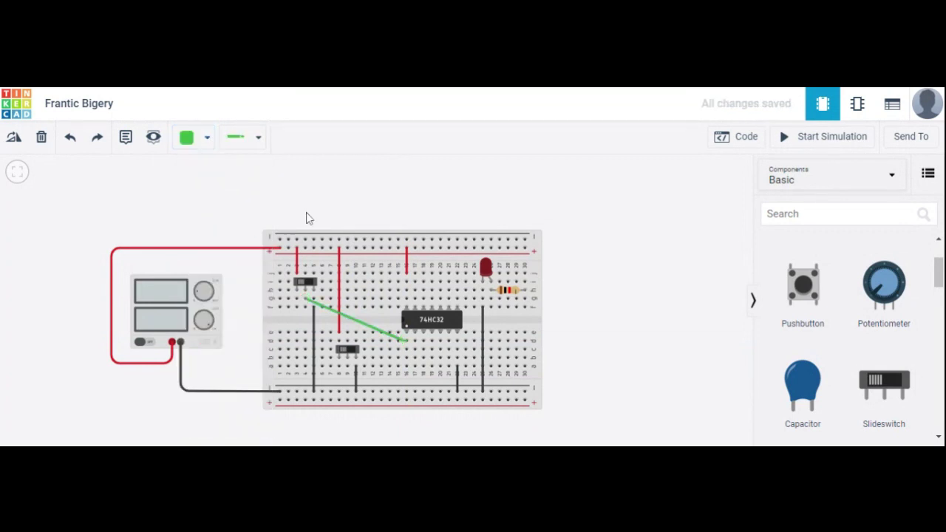
click(349, 367)
click(415, 350)
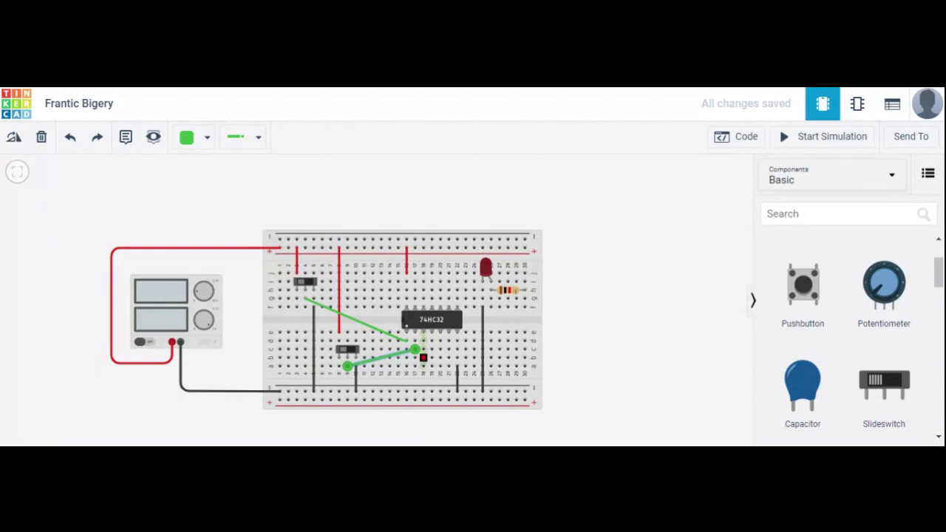
Wire the chip's output at column 18, row b, to the resistor at column 30, row f, bending the wire in the centre gap
click(423, 358)
click(524, 323)
drag(524, 325, 527, 308)
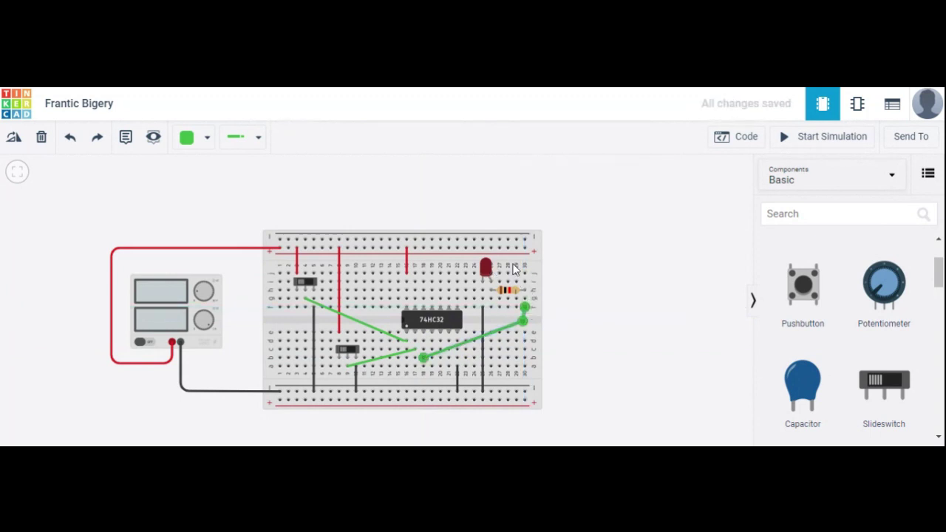
click(600, 247)
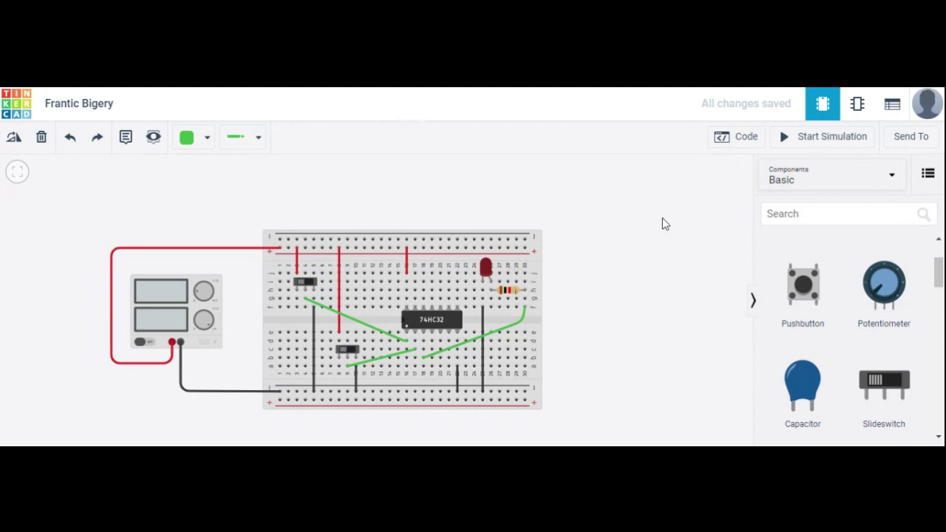
Start the simulation and toggle slideswitches 1 and 2 to test the LED output for different input combinations
click(784, 137)
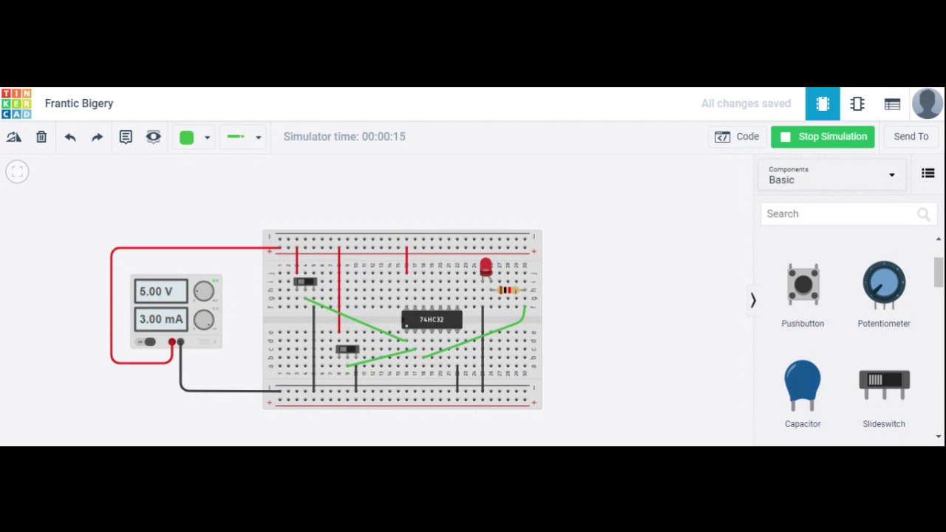
click(312, 282)
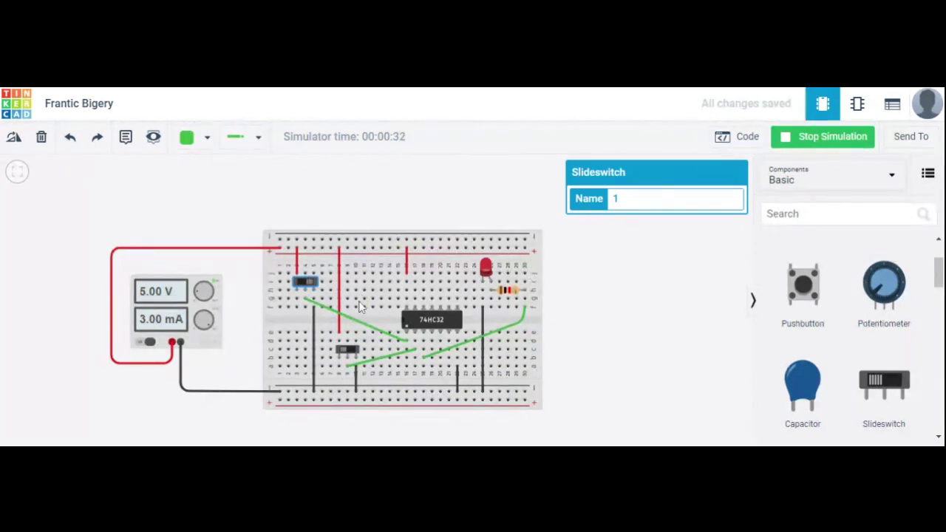
click(354, 353)
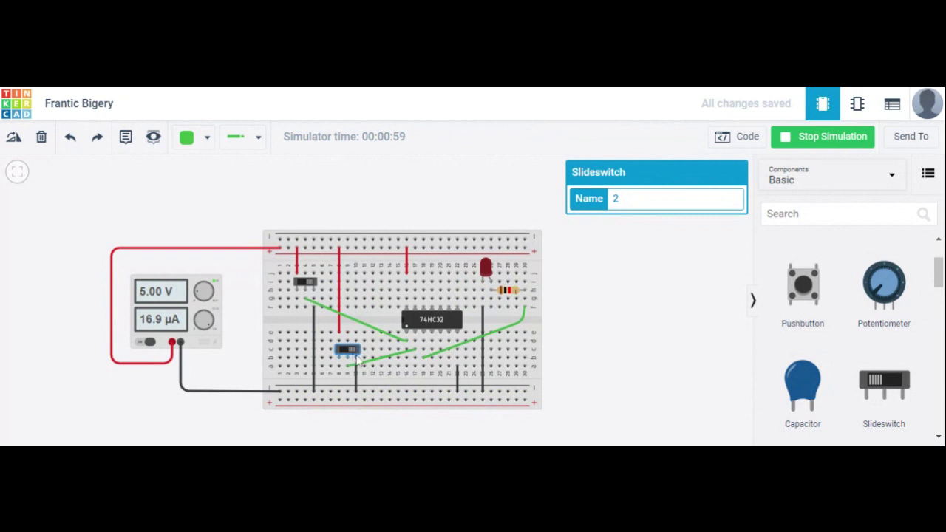
click(306, 284)
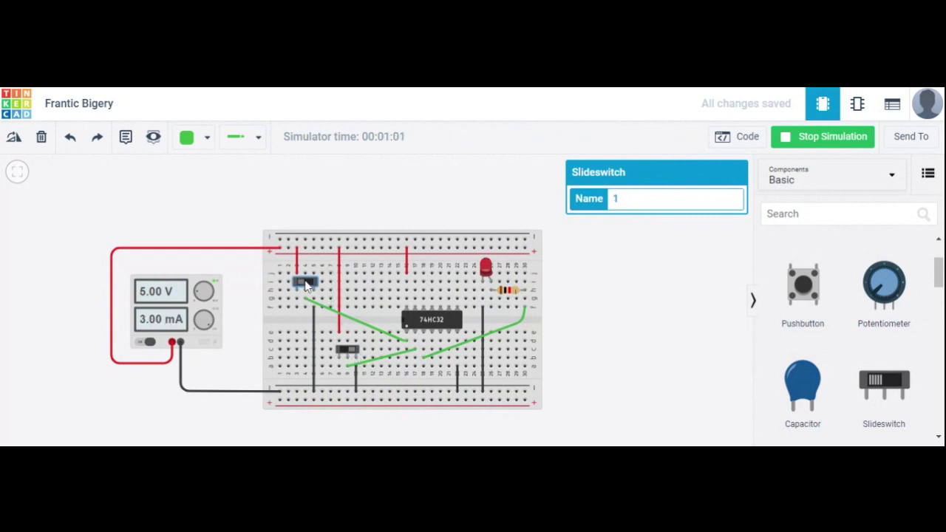